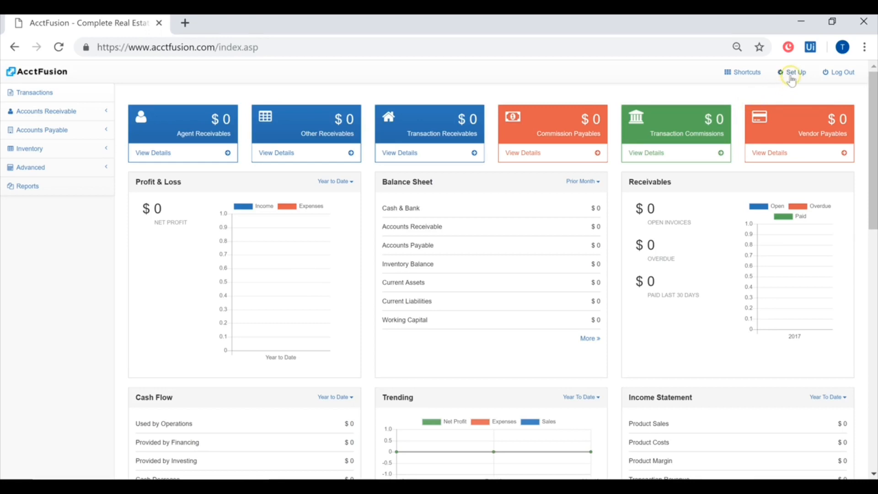
Open the Operating Account record from the advanced bank accounts setup for editing.
click(792, 77)
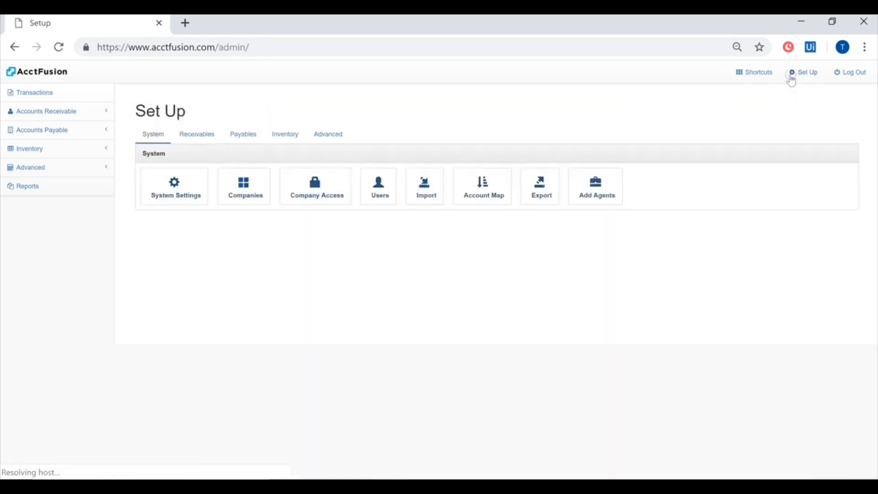
click(327, 139)
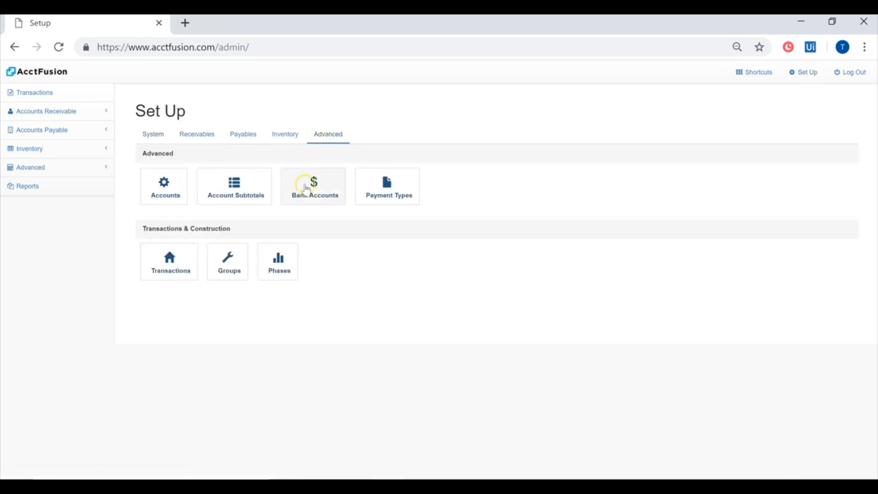
click(315, 197)
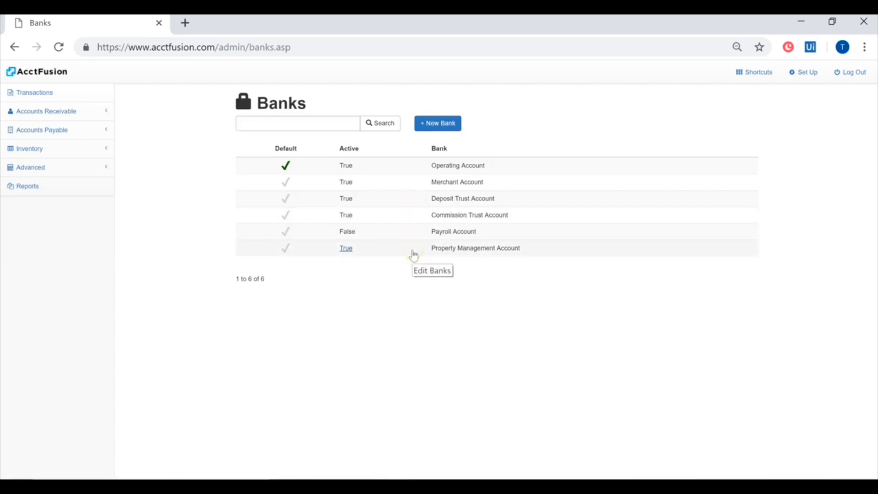
click(518, 171)
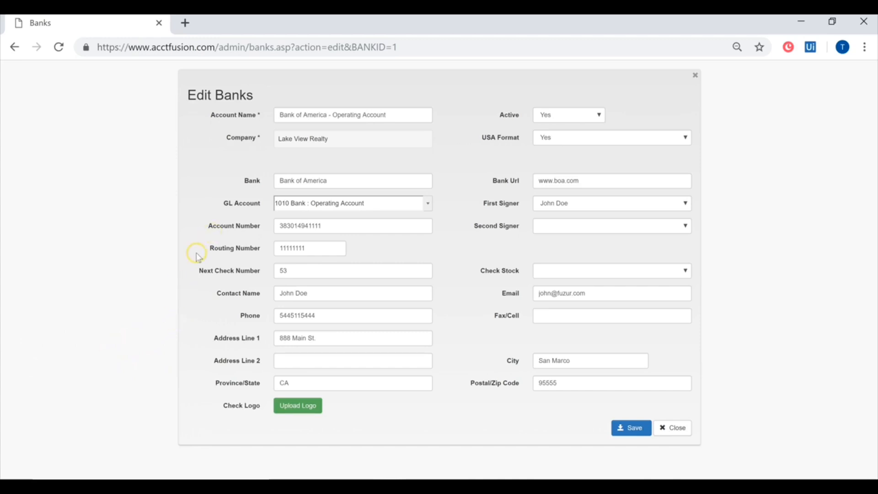
Examine the bank, company and account name fields of the operating account record.
drag(243, 181, 253, 182)
click(274, 146)
click(280, 114)
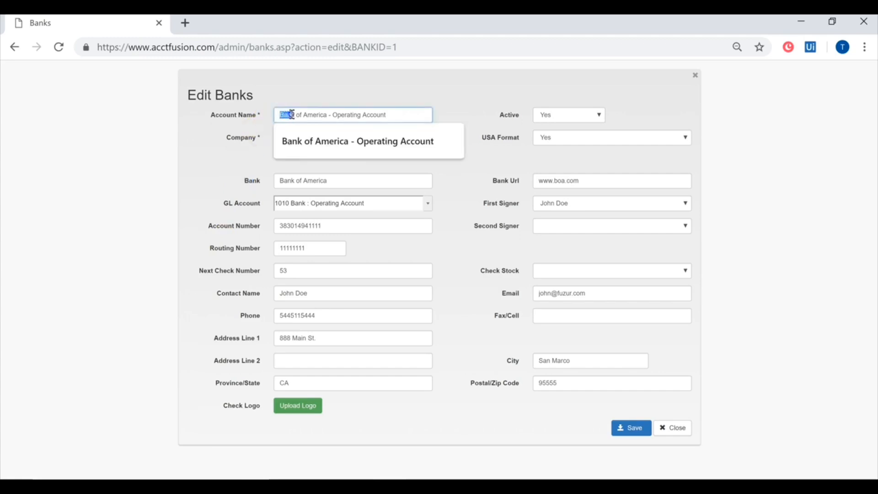
drag(292, 115, 333, 115)
click(457, 168)
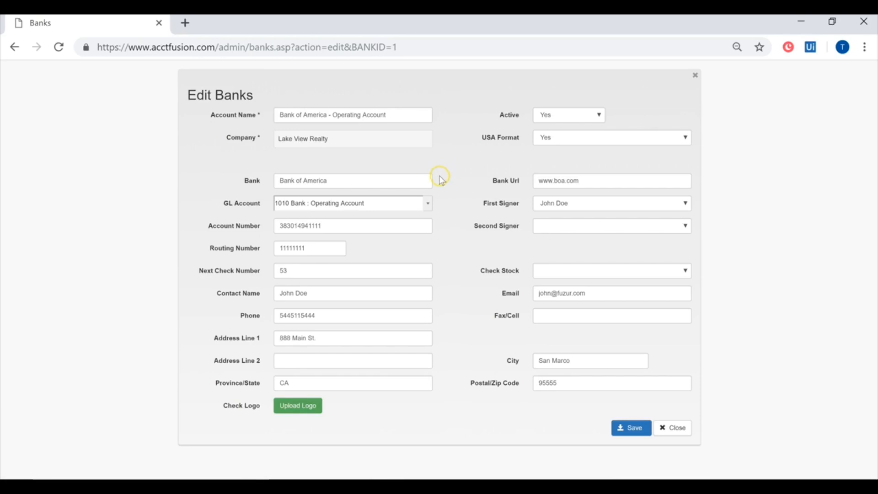
click(363, 154)
click(267, 120)
Examine the next check number and contact name fields of the operating account.
drag(200, 273, 307, 274)
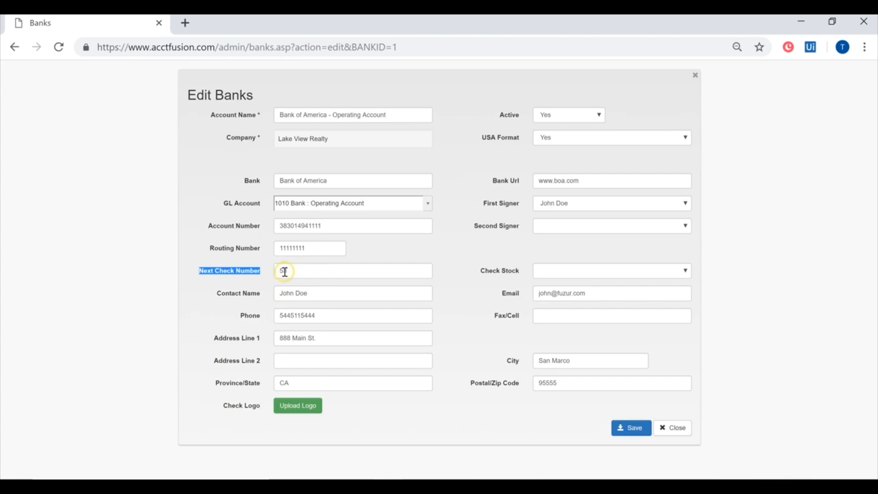
click(293, 276)
drag(293, 274, 275, 272)
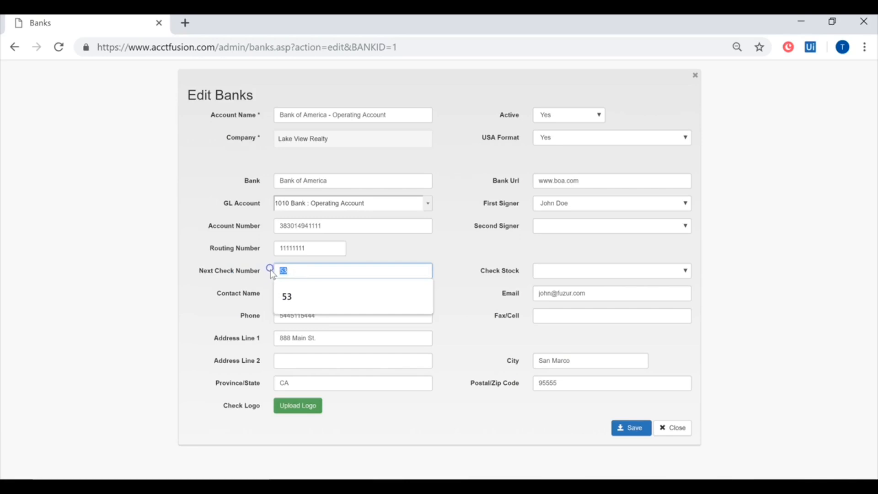
click(272, 273)
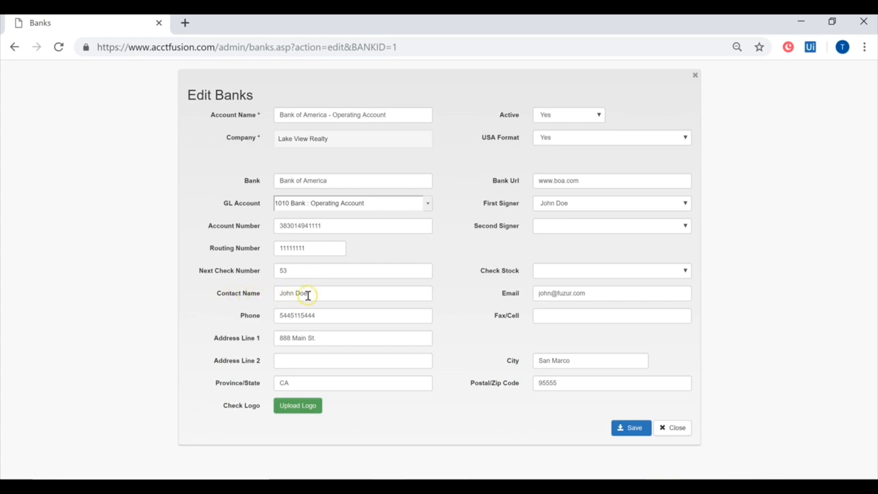
click(315, 296)
click(308, 297)
Select the listed user as the operating account's first signer and save the bank record.
click(572, 203)
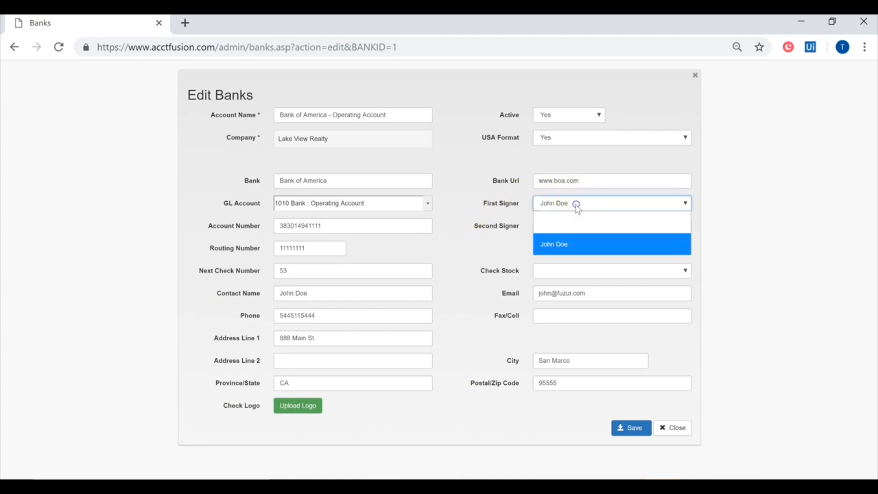
click(578, 247)
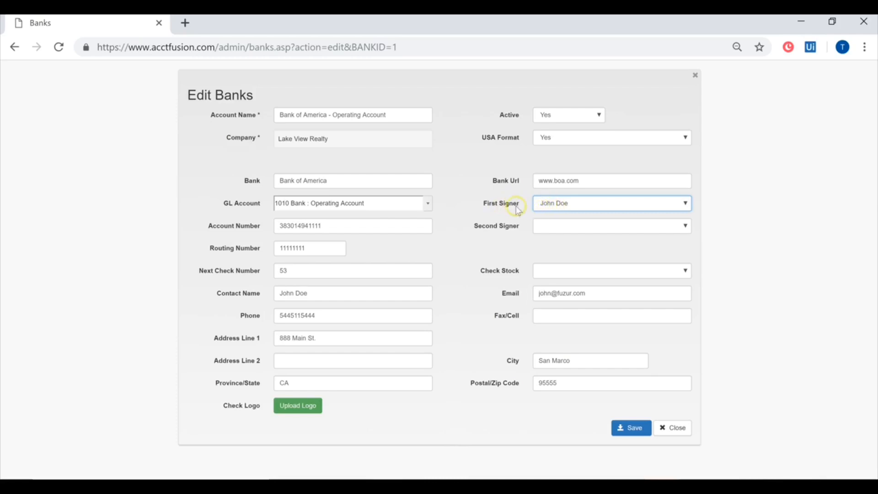
click(625, 428)
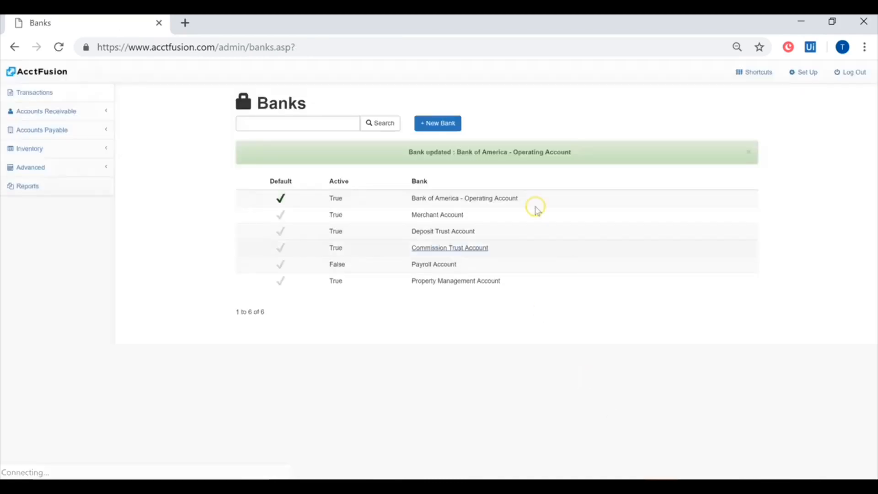
View the list of users in the system setup.
click(800, 75)
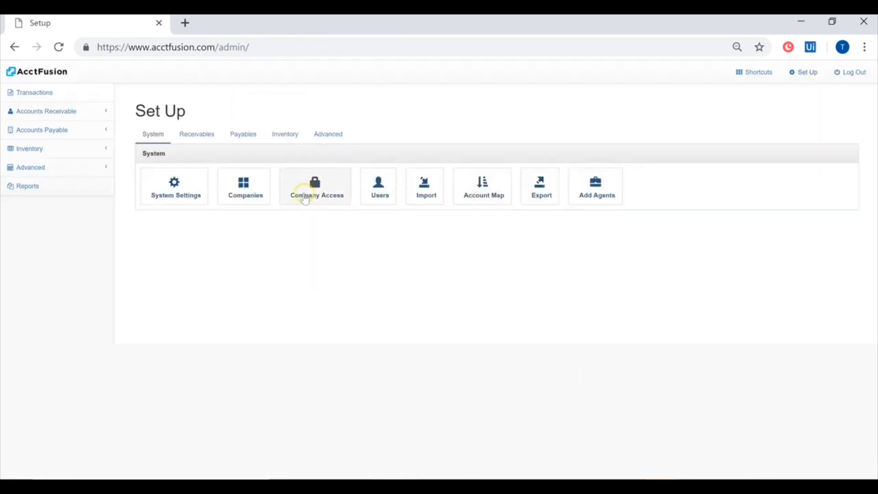
click(379, 185)
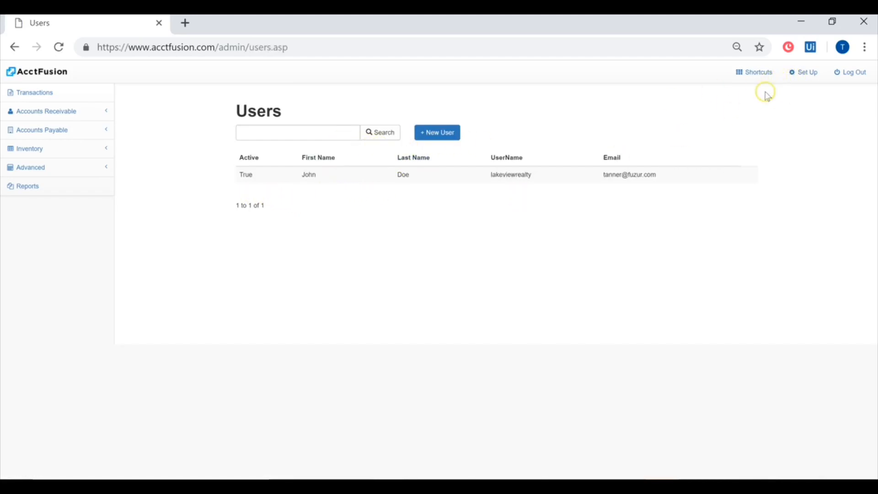
Reopen the Bank of America - Operating Account record from the advanced bank accounts setup and save it.
click(804, 72)
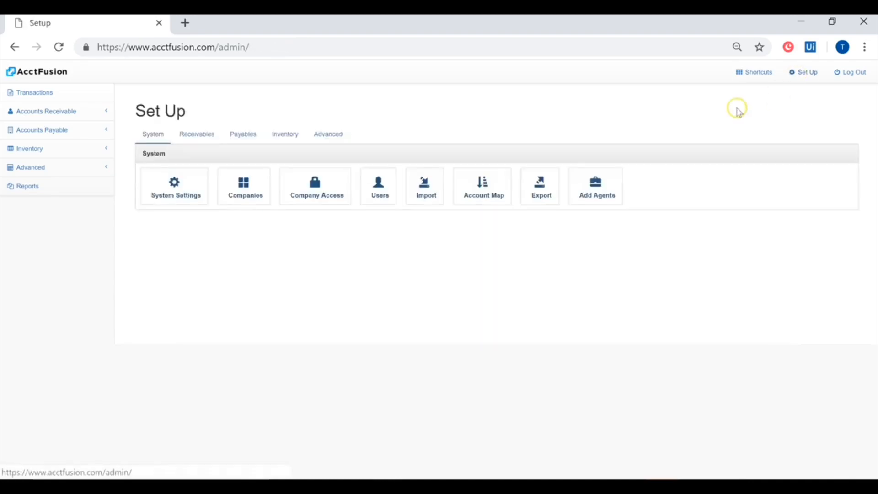
click(343, 136)
click(328, 203)
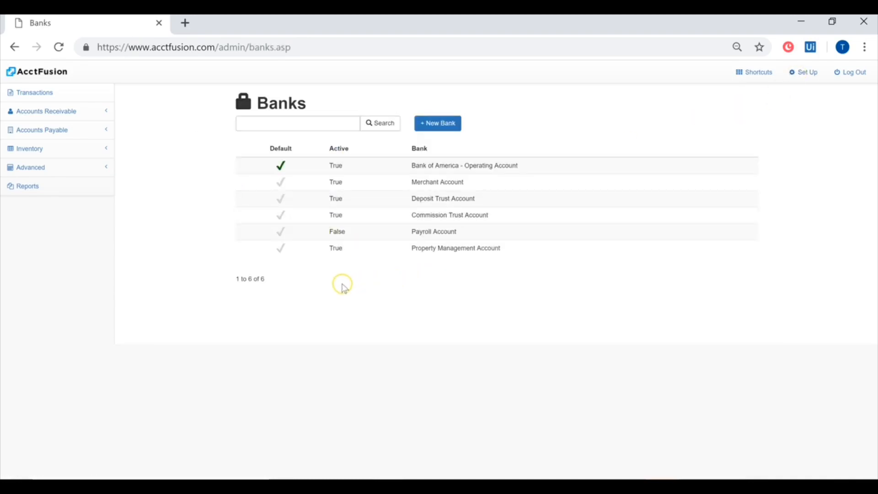
click(545, 174)
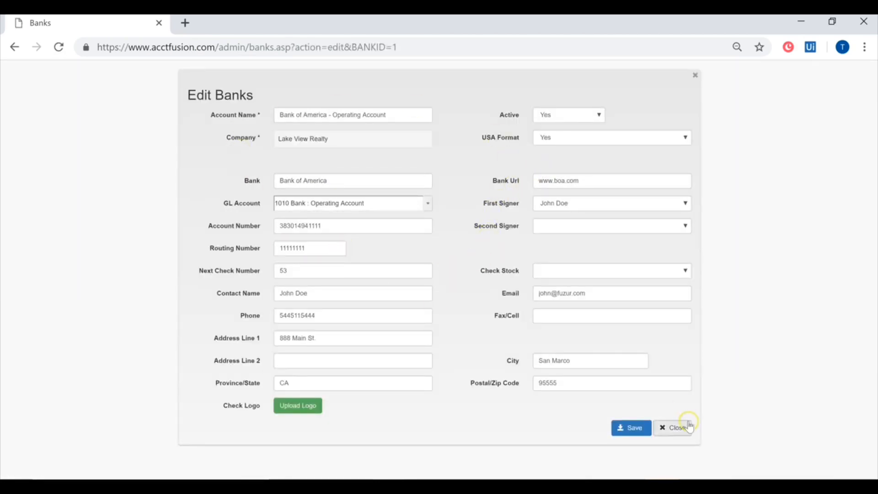
click(637, 431)
click(631, 428)
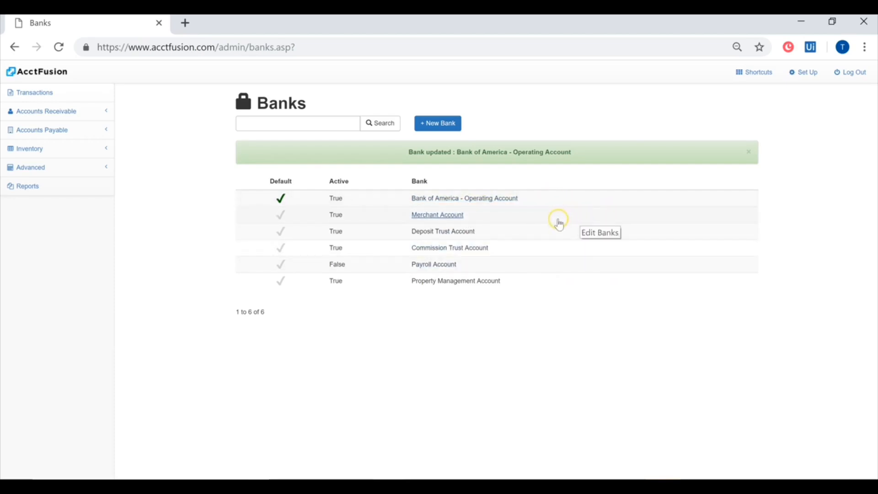
Set Active to No for the Property Management Account and save the record.
click(539, 289)
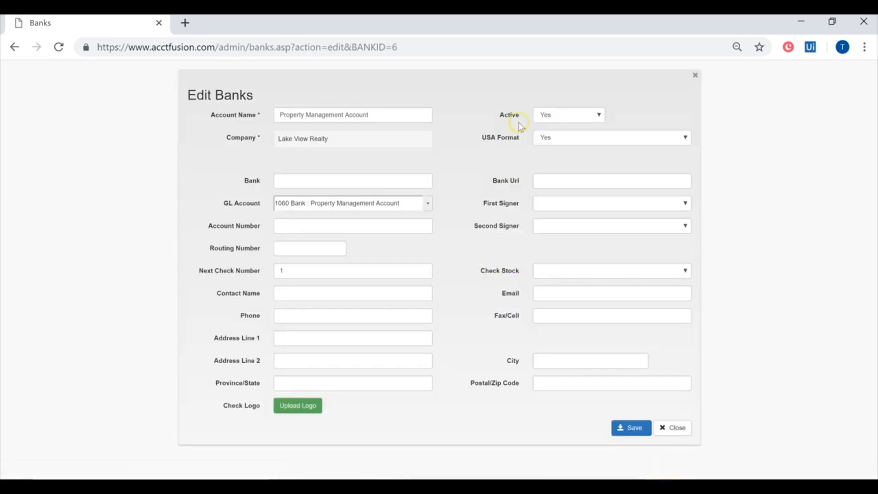
click(580, 116)
click(579, 155)
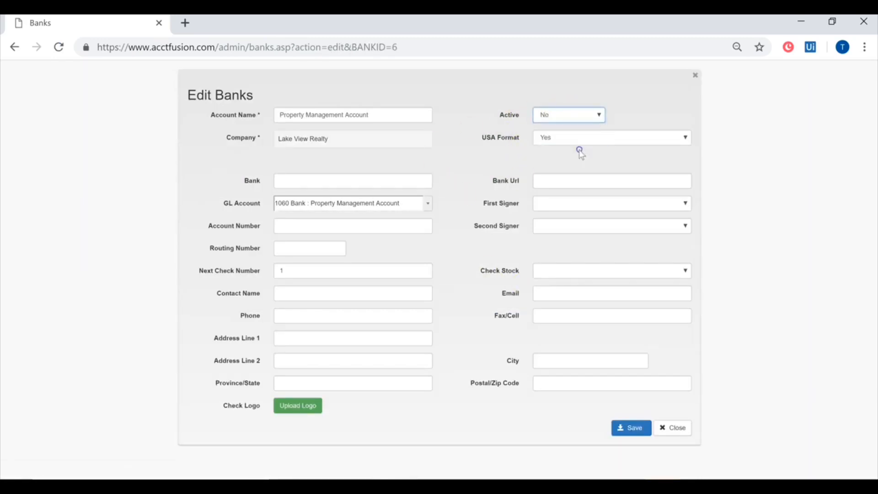
click(620, 427)
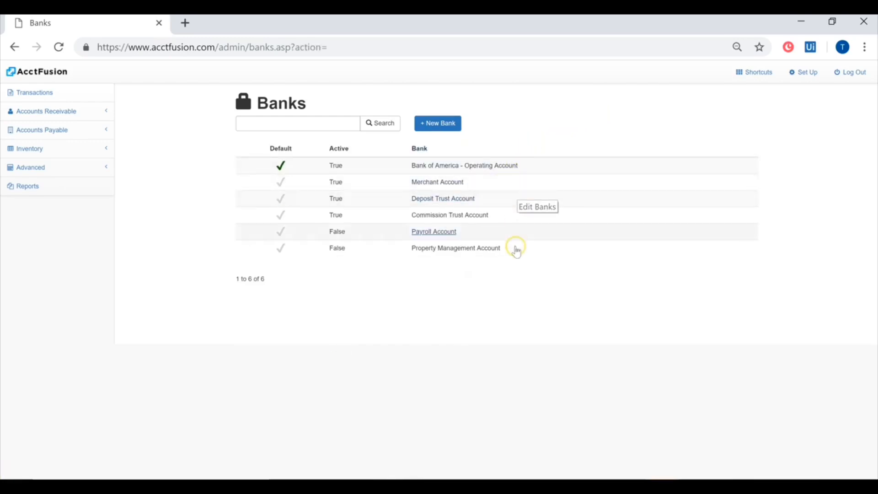
View the GL account choices for the Commission Trust Account and close the record without saving.
click(516, 216)
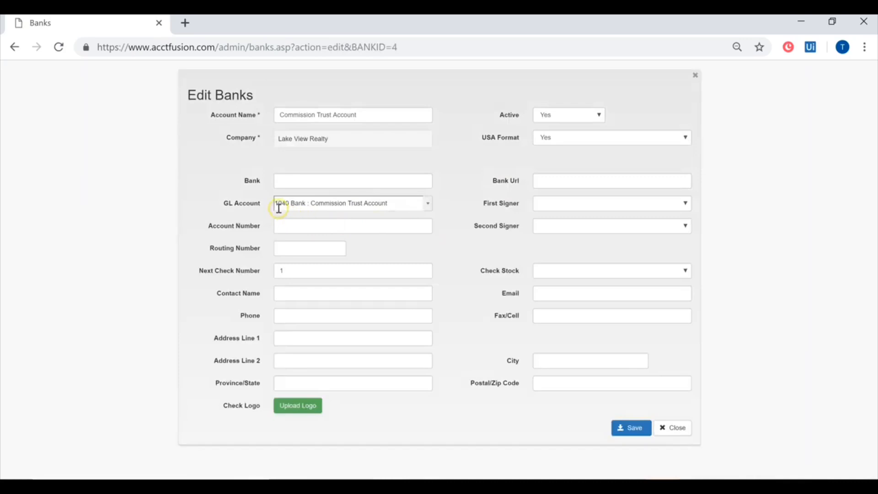
click(433, 204)
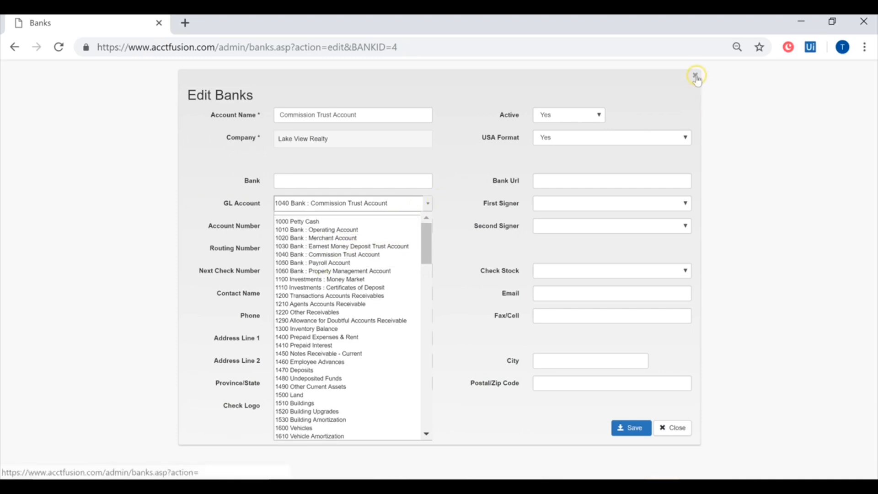
click(676, 428)
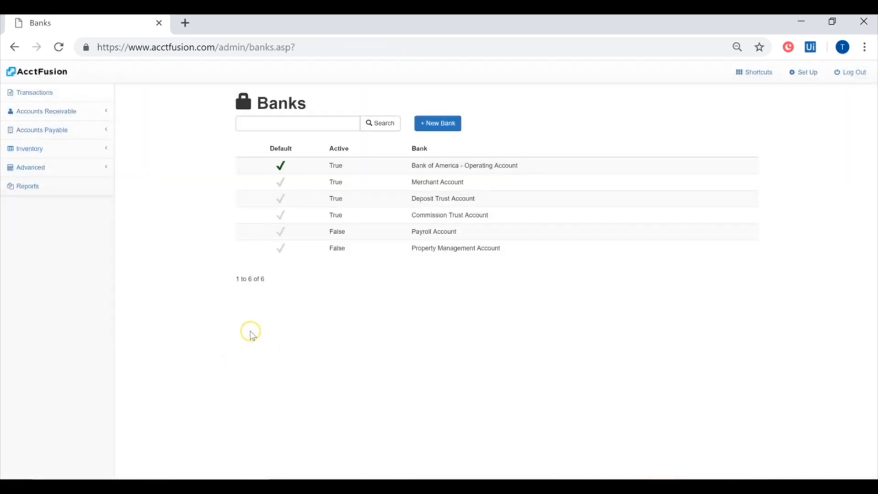